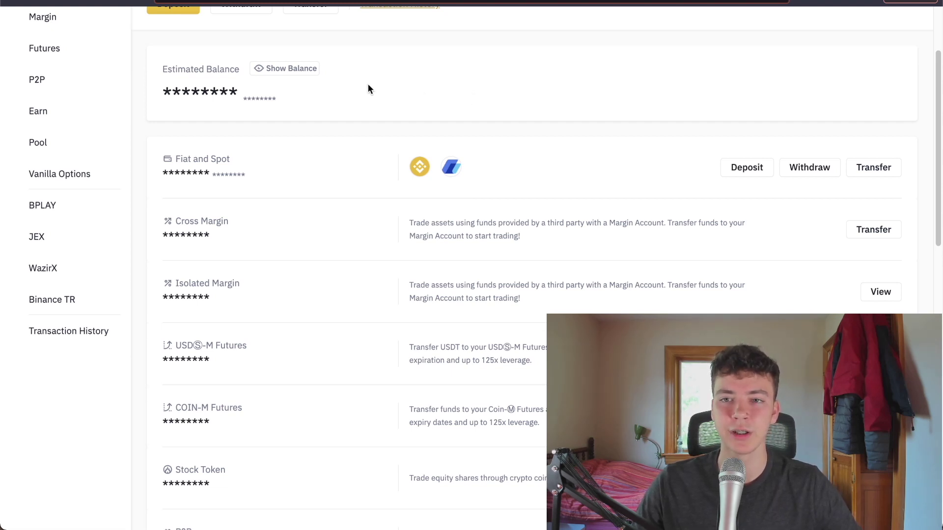
Step: Reveal the wallet balances (0.02323710 BTC, about $1,322.63) and check the UniLend UFT holding
click(315, 72)
scroll(509, 86, down, 1)
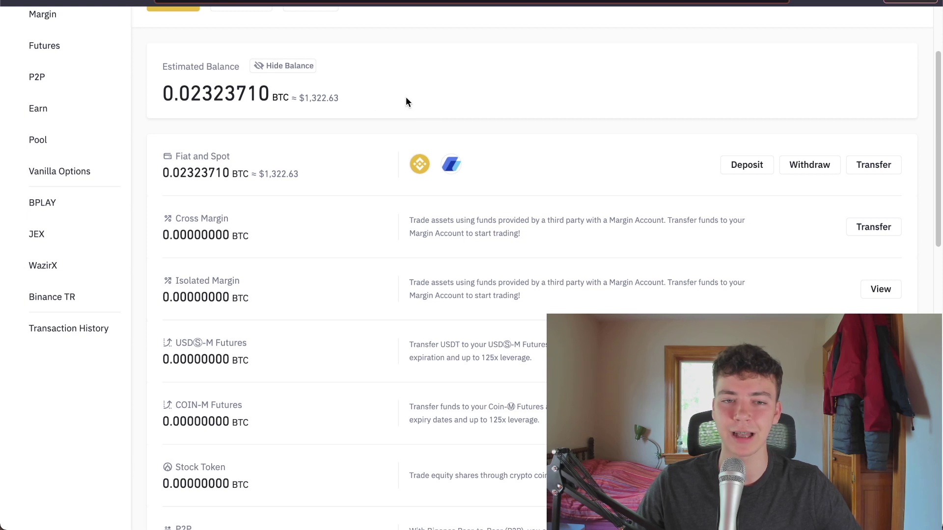
scroll(503, 116, up, 1)
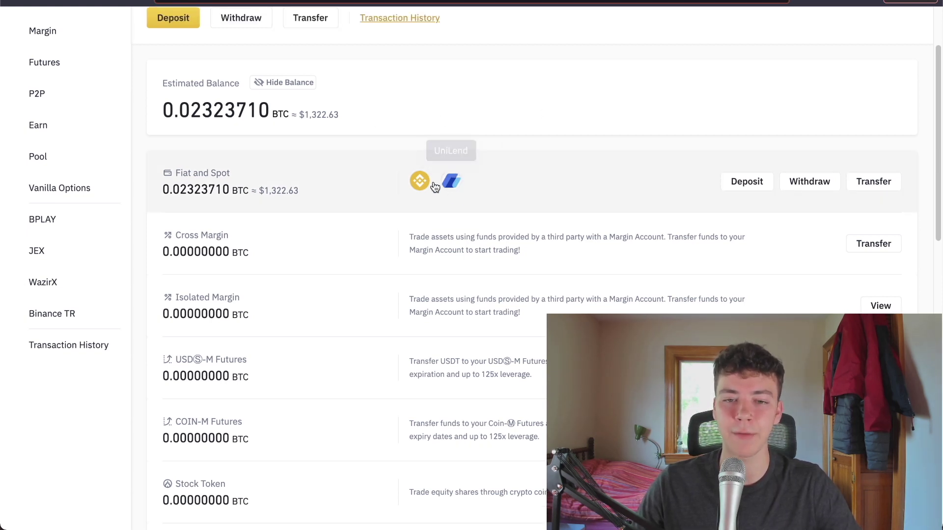
click(453, 183)
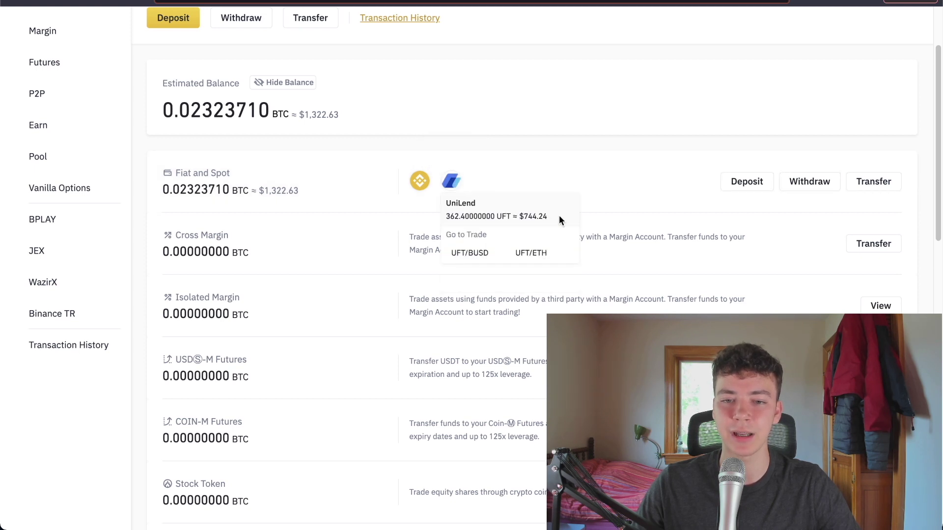
click(566, 113)
scroll(565, 113, up, 1)
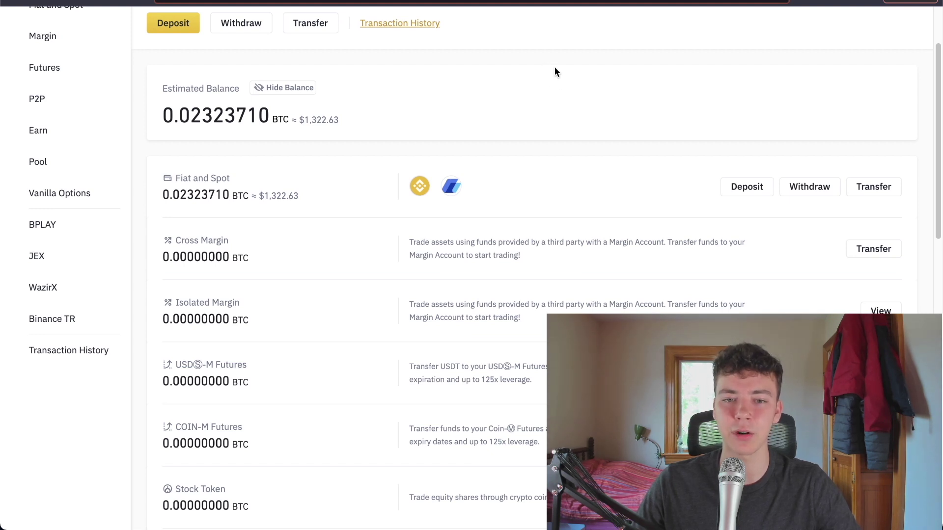
scroll(561, 97, up, 1)
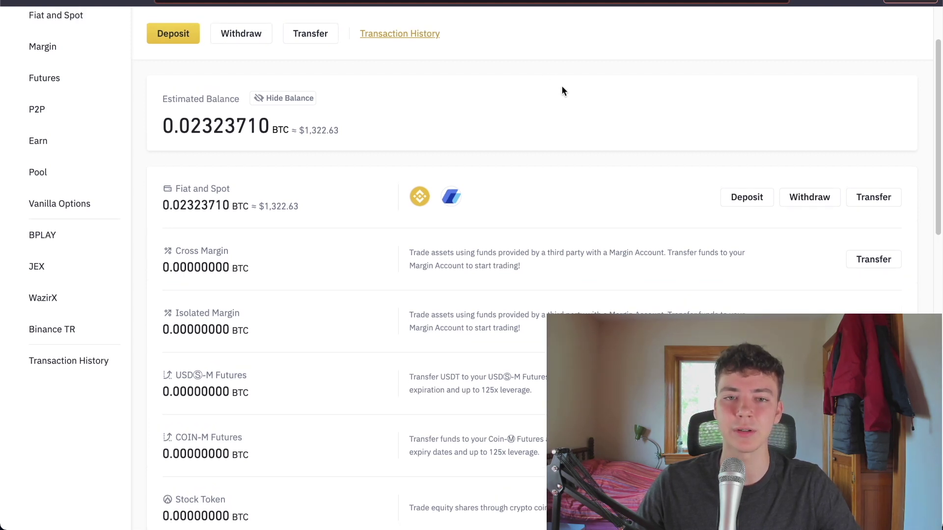
scroll(561, 87, up, 3)
mouse_move(302, 28)
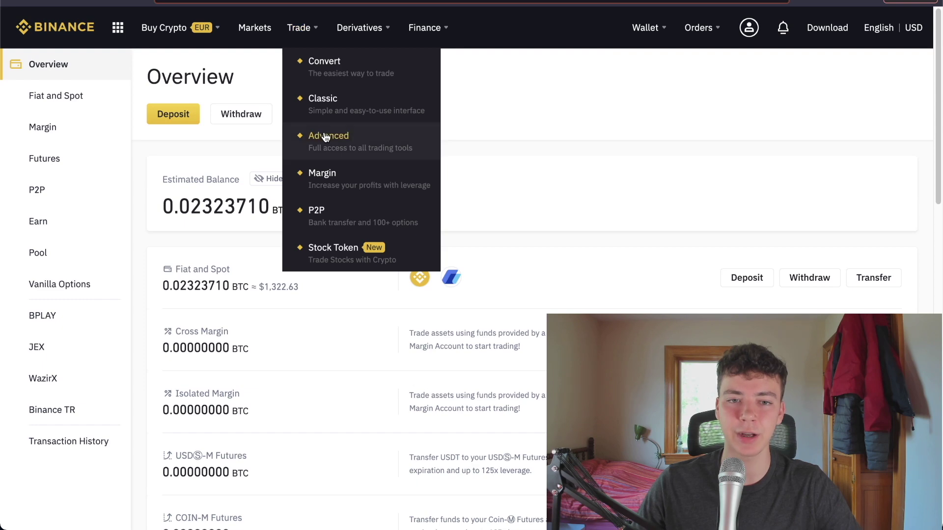
click(323, 135)
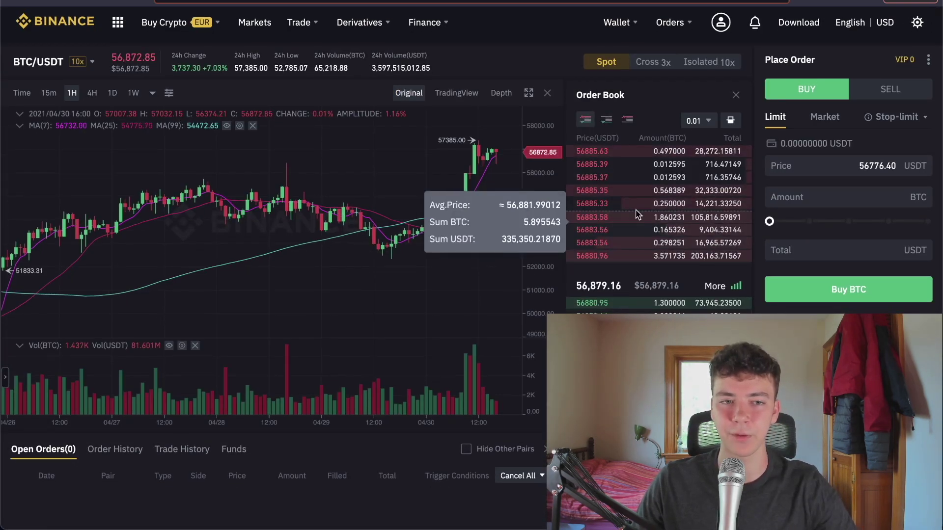
Step: Search the pair list for 'uft' and switch the trading view to UFT/BUSD
click(35, 67)
click(51, 103)
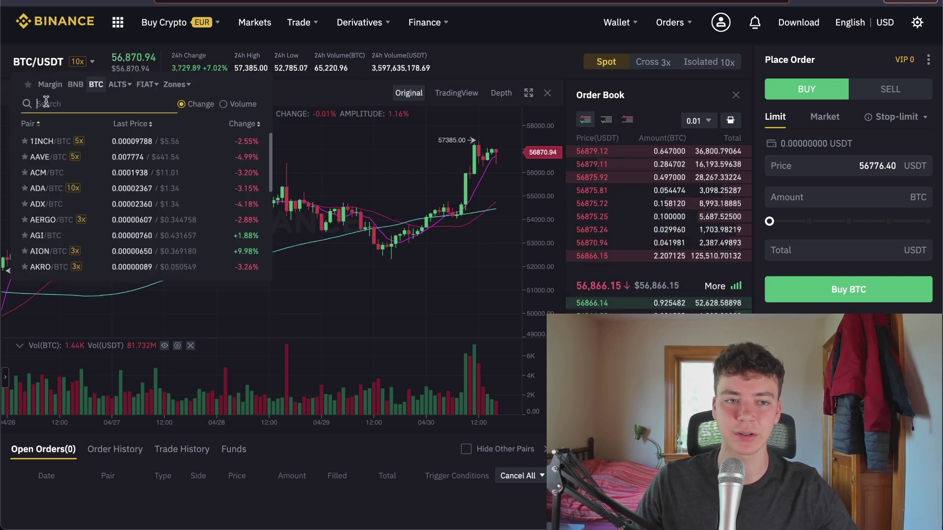
text(uft)
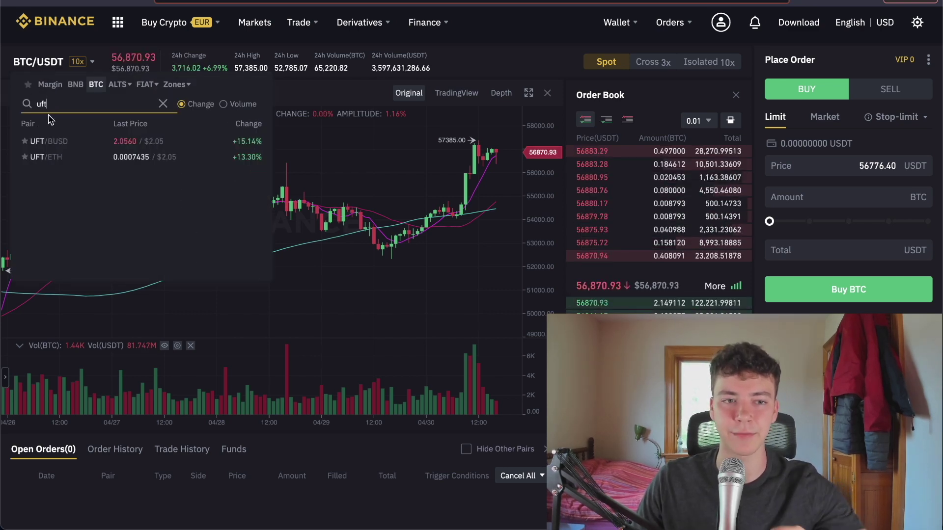
click(48, 140)
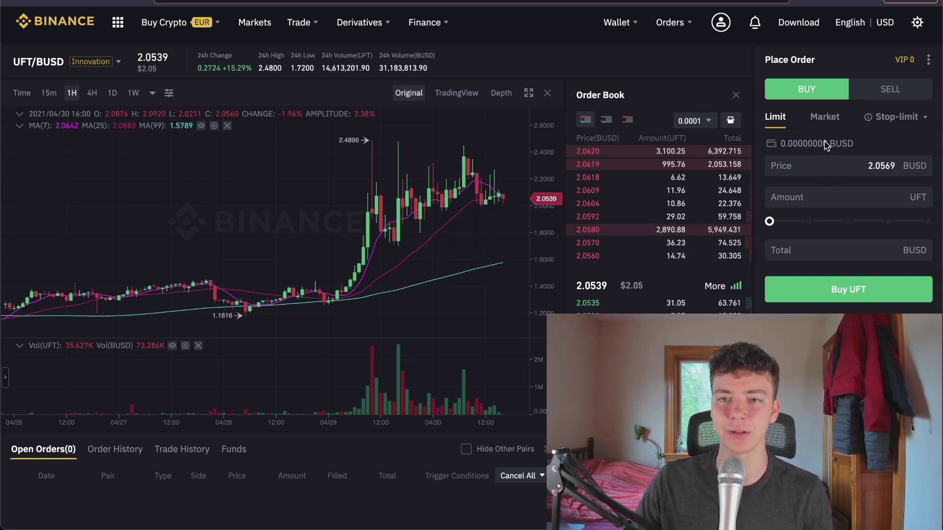
Step: Place a limit sell of 118.62 UFT at 2.0504 BUSD, leaving 243.78 UFT
click(833, 164)
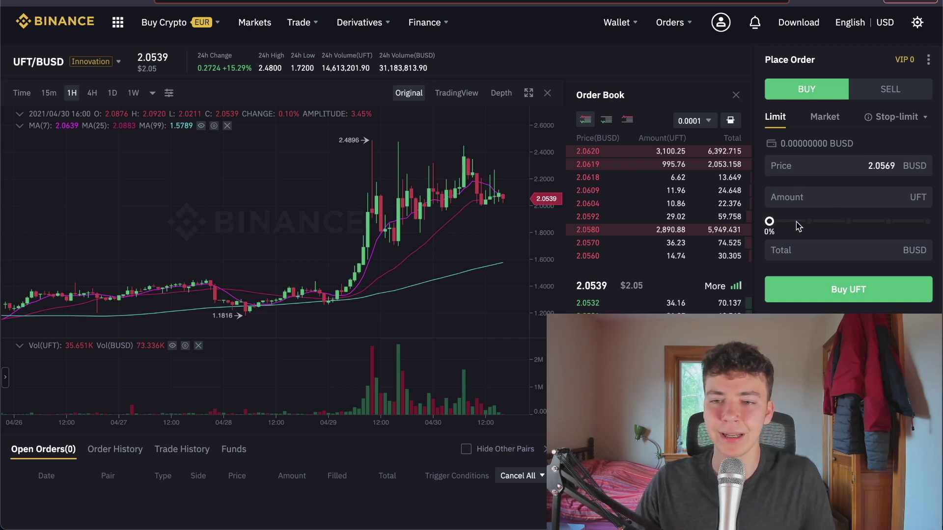
click(801, 199)
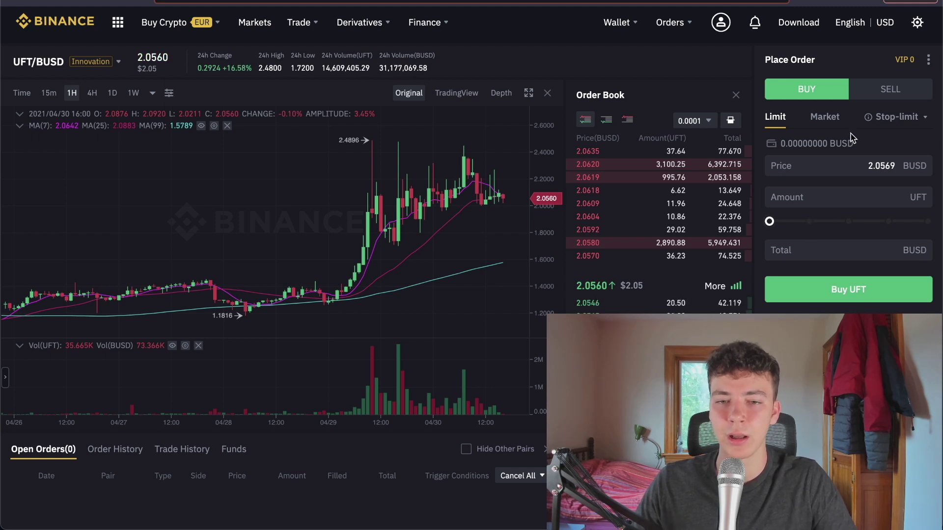
click(881, 91)
text(244)
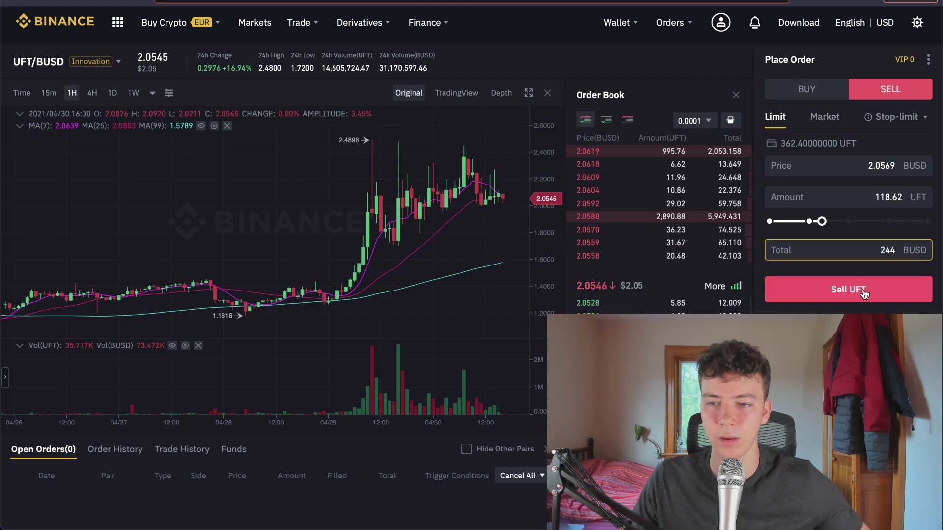
click(894, 196)
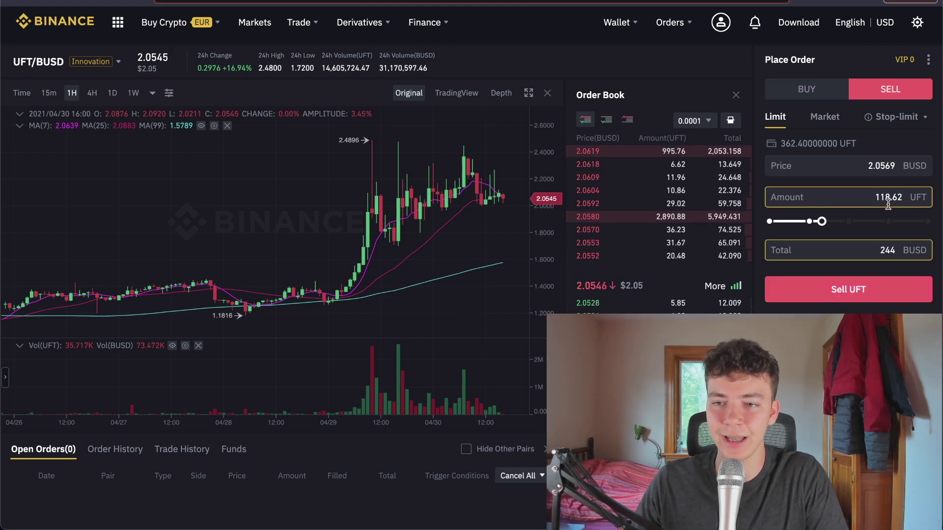
click(878, 250)
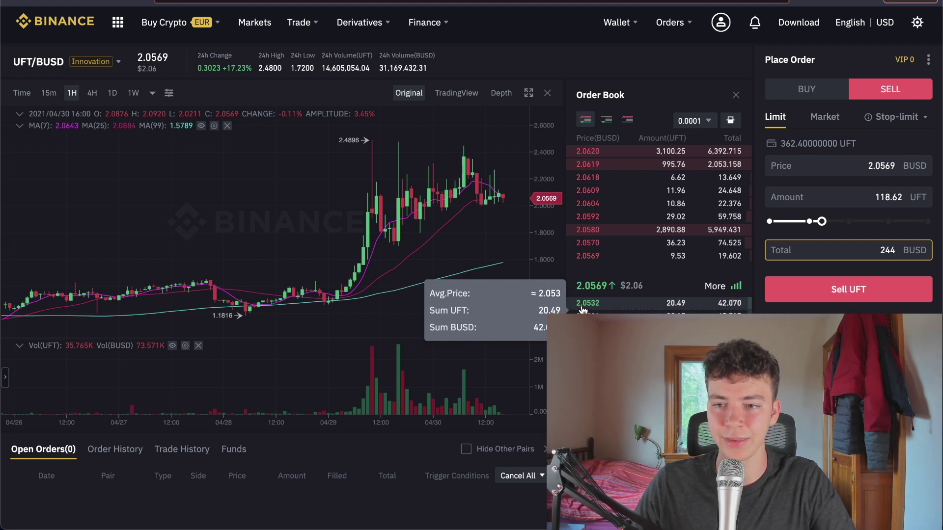
click(618, 304)
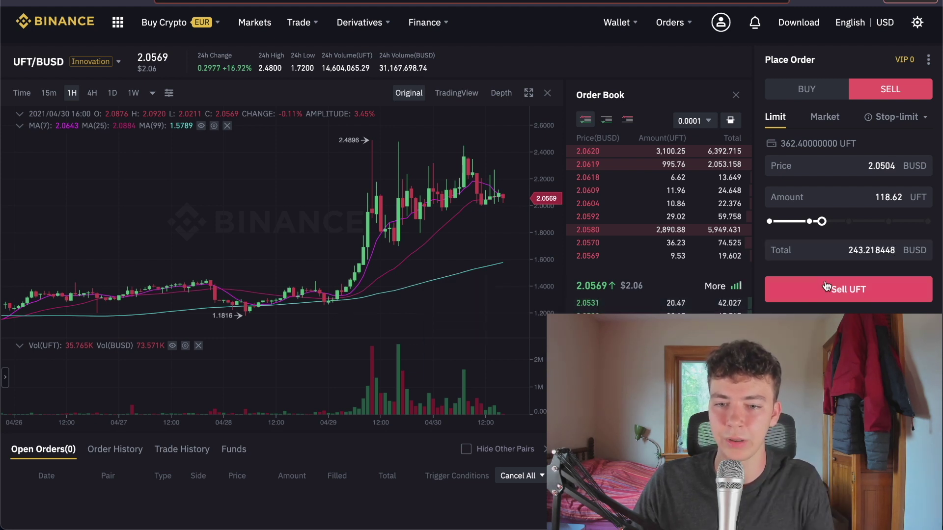
click(840, 293)
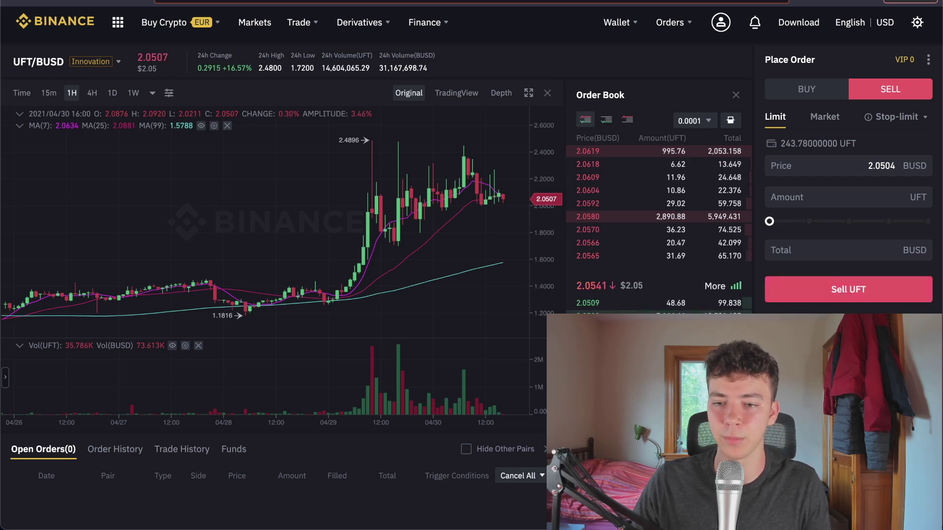
scroll(791, 302, down, 4)
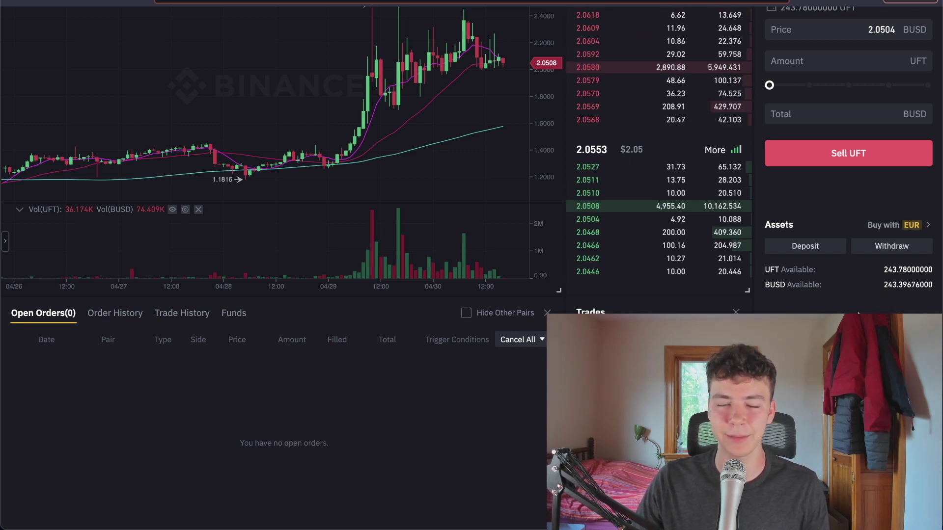
scroll(295, 147, up, 5)
Step: Search the pair list and switch the trading view to HOT/BUSD
click(38, 66)
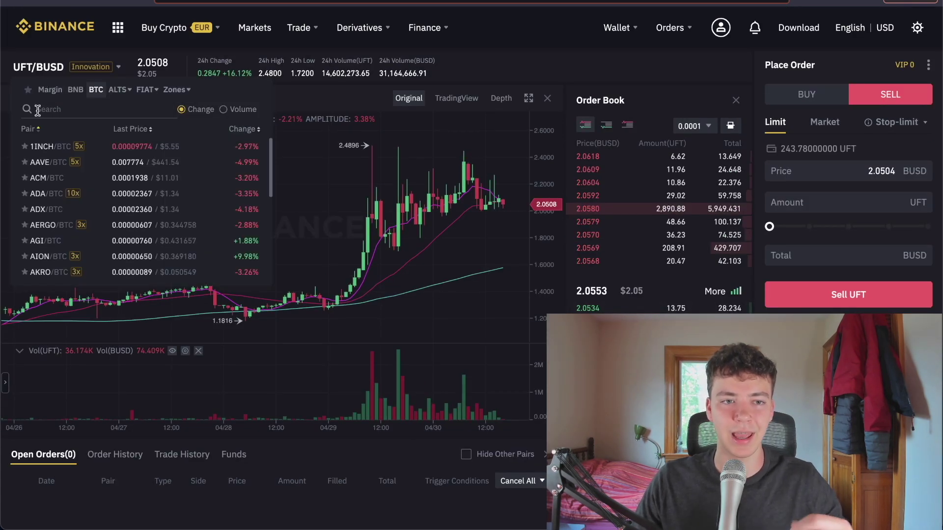
click(74, 110)
text(h)
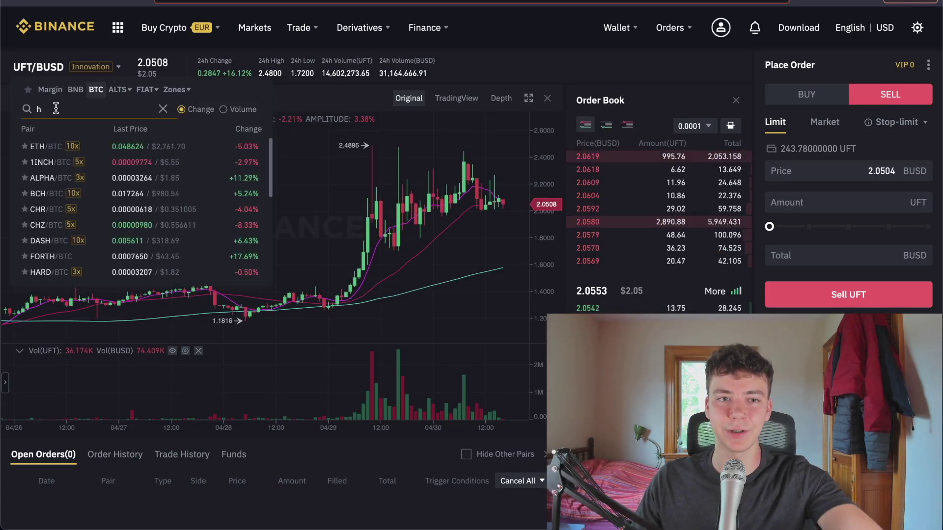
text(oy)
key(BackSpace)
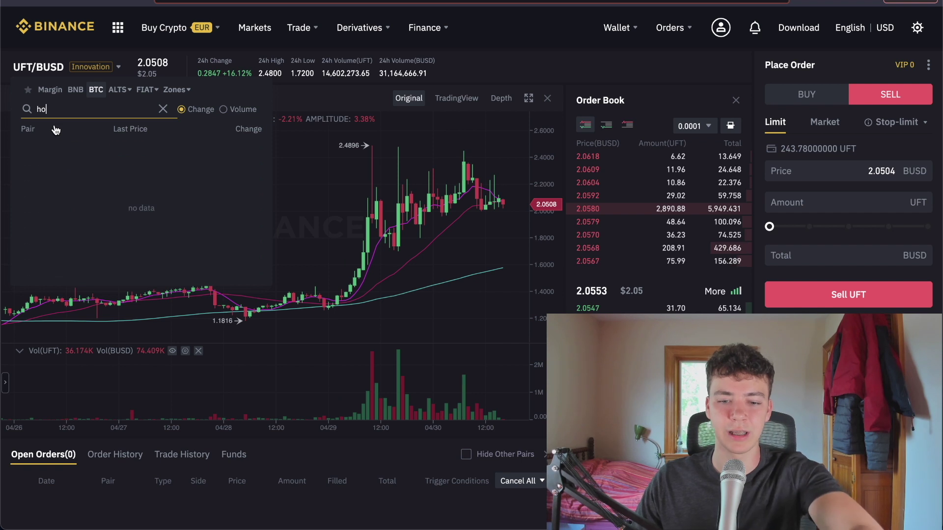
text(t)
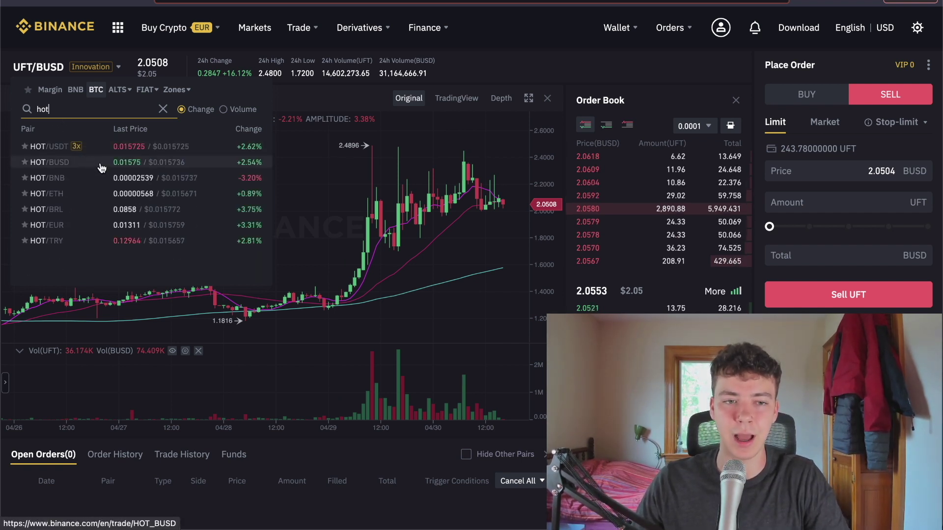
click(107, 165)
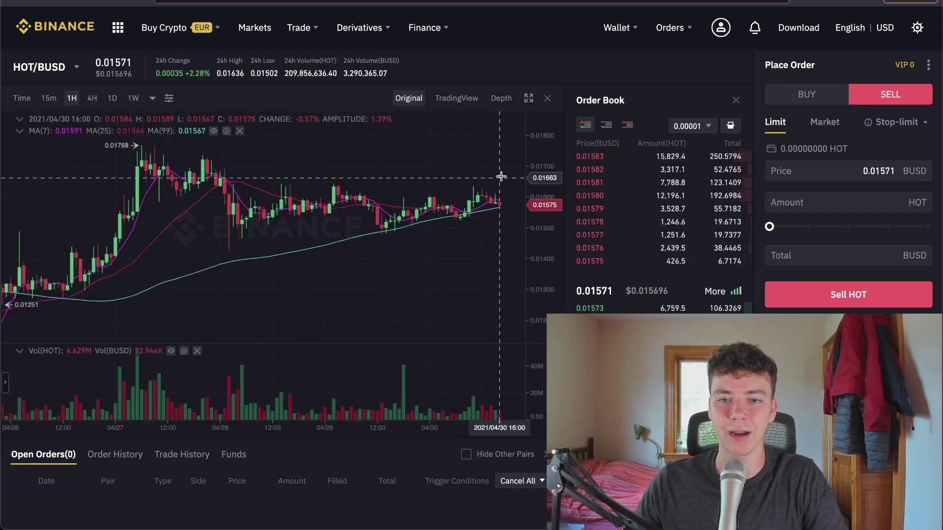
mouse_move(659, 261)
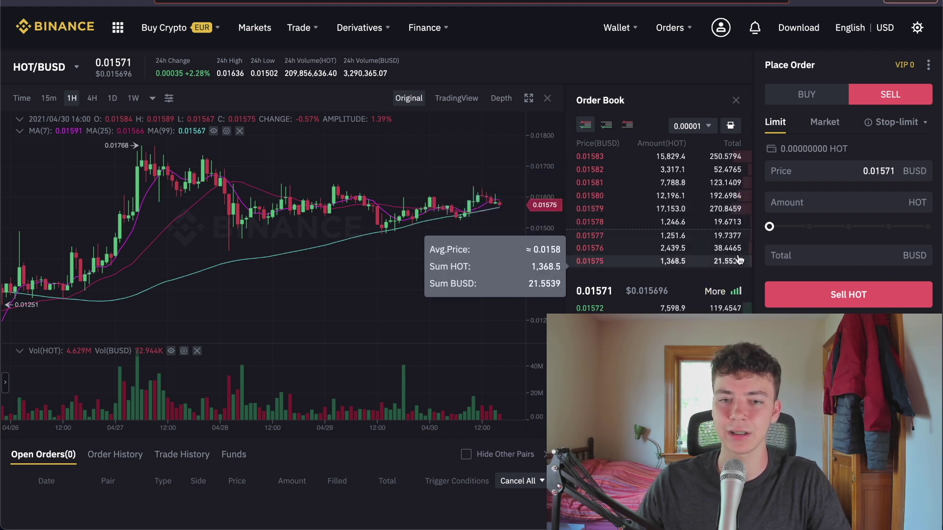
Step: Place a limit buy of HOT using 100% of BUSD at the order-book price
click(917, 27)
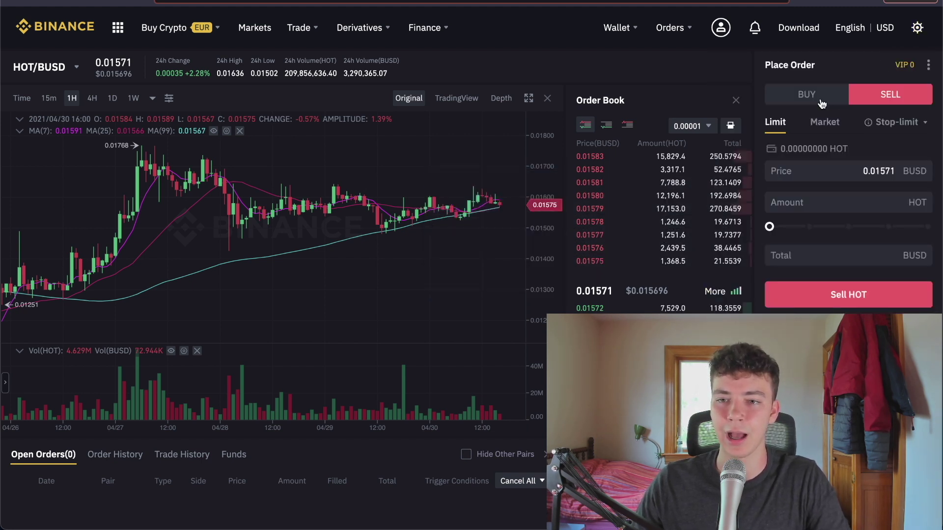
click(807, 94)
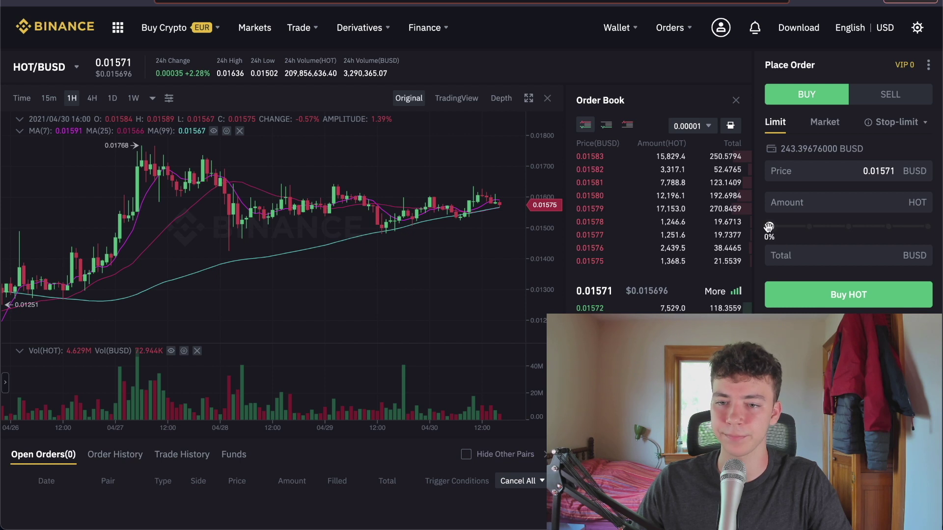
drag(769, 227, 928, 227)
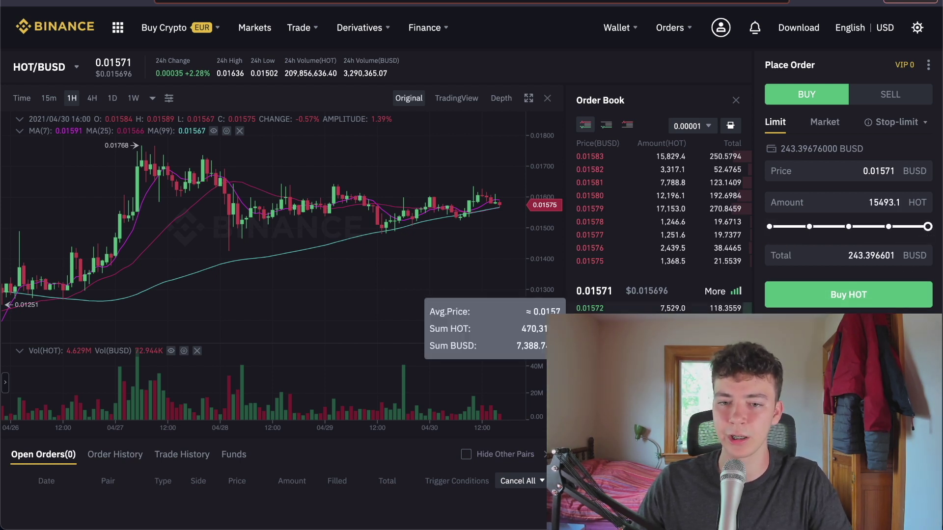
click(589, 248)
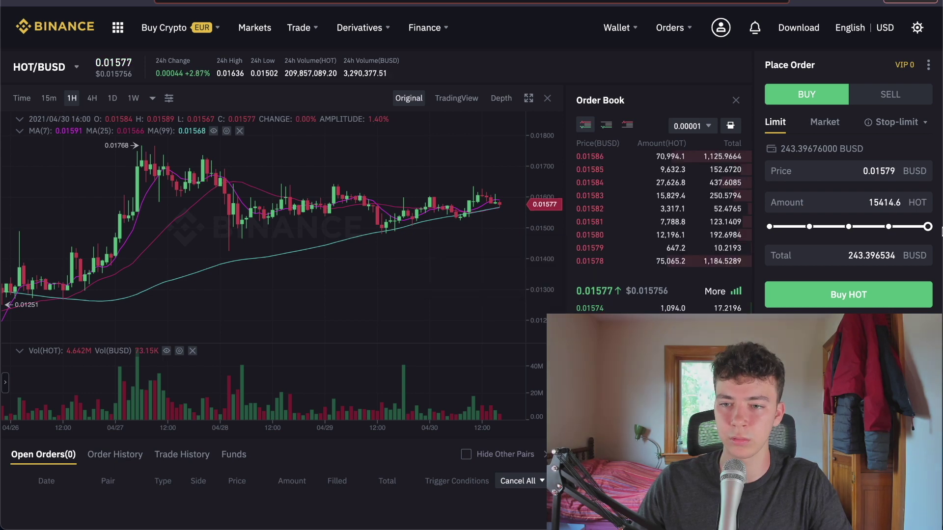
click(906, 298)
scroll(892, 280, down, 2)
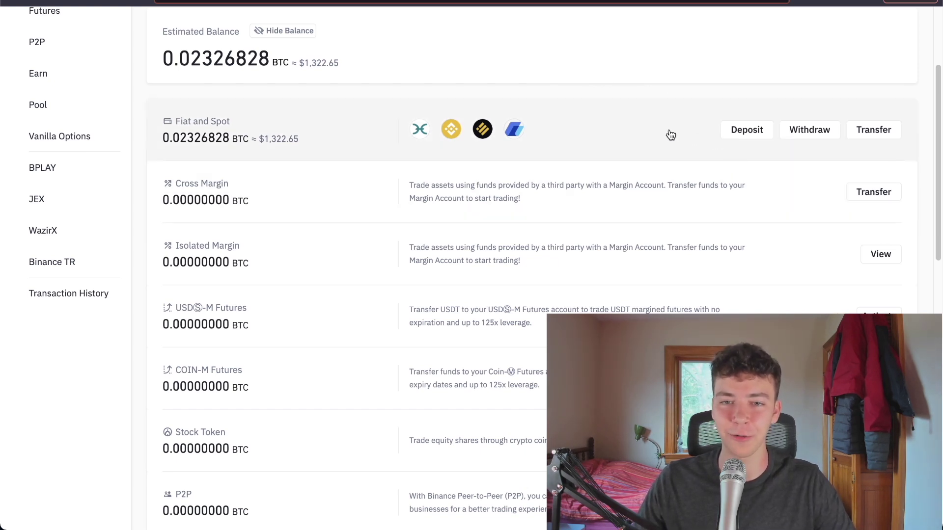
Step: Convert the leftover 0.166904 BUSD small balance into BNB and confirm
click(671, 134)
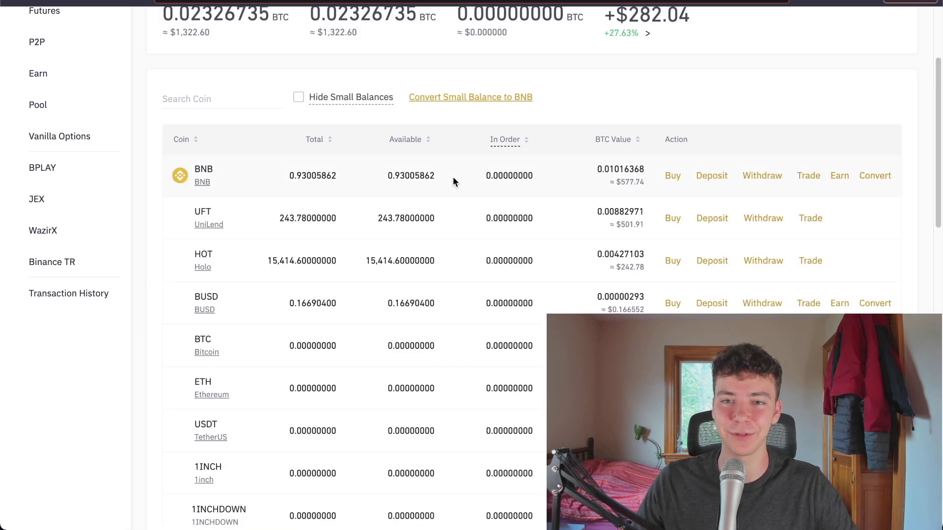
click(502, 140)
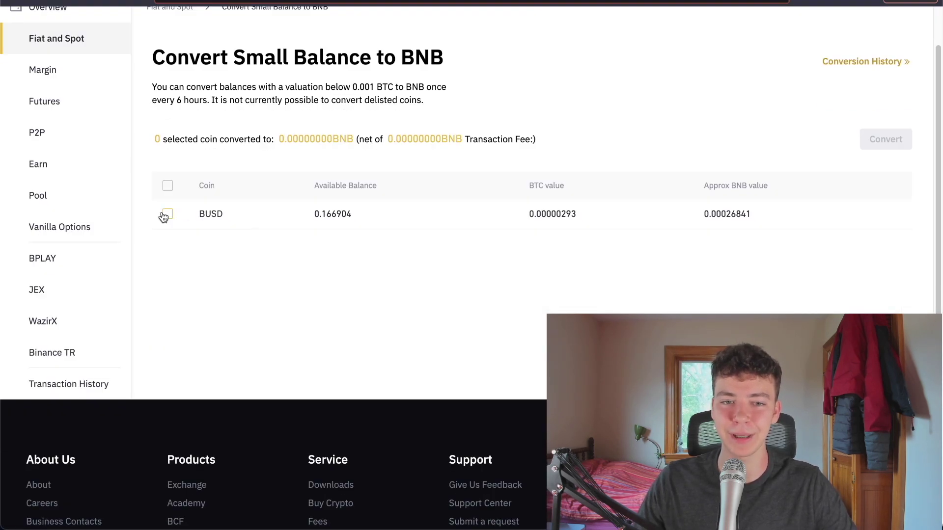
click(167, 214)
click(887, 139)
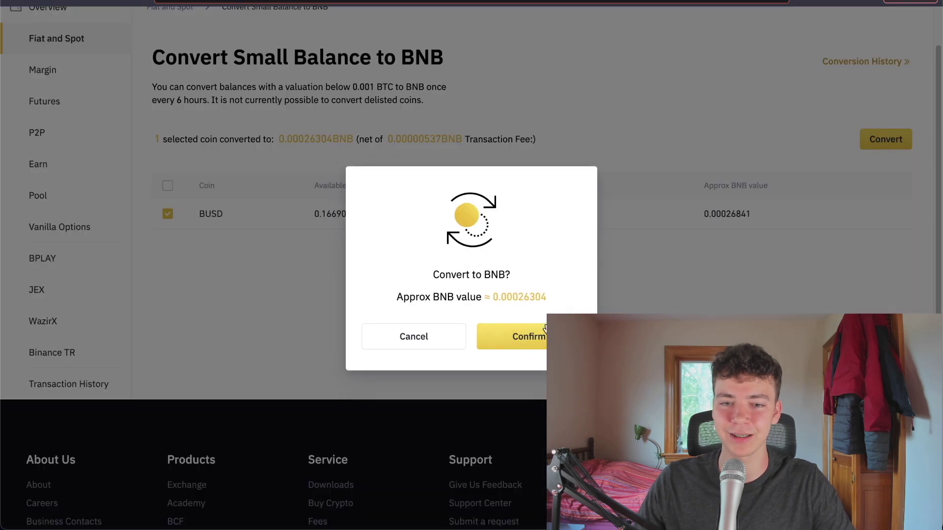
click(529, 337)
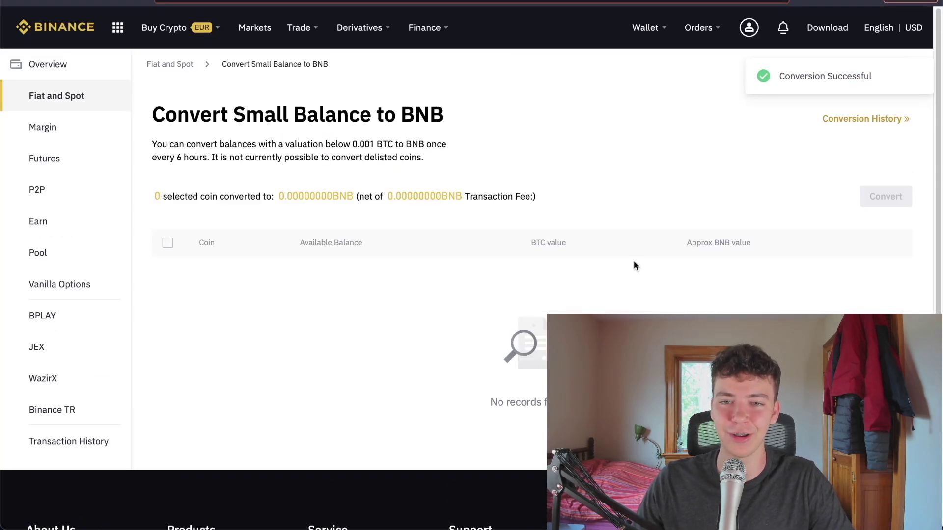
mouse_move(646, 27)
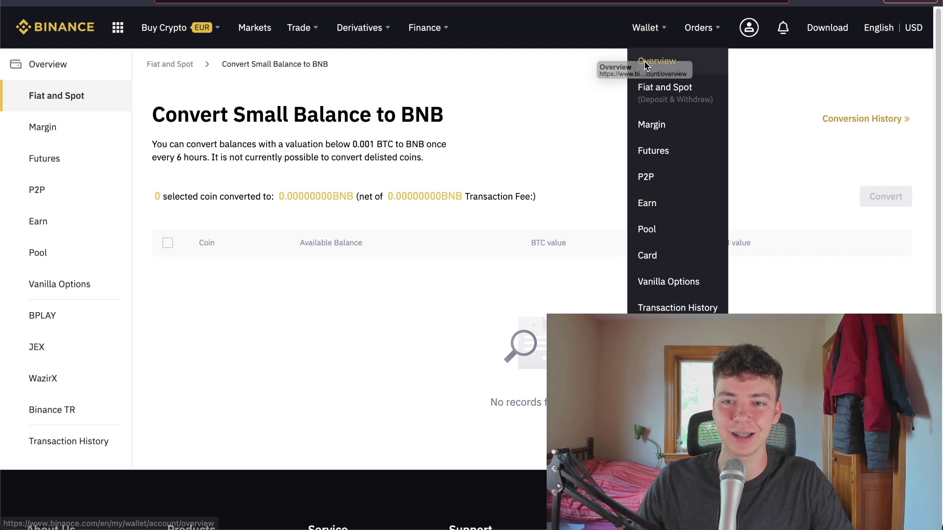
Step: Open the wallet overview and select the estimated balance figure
click(646, 64)
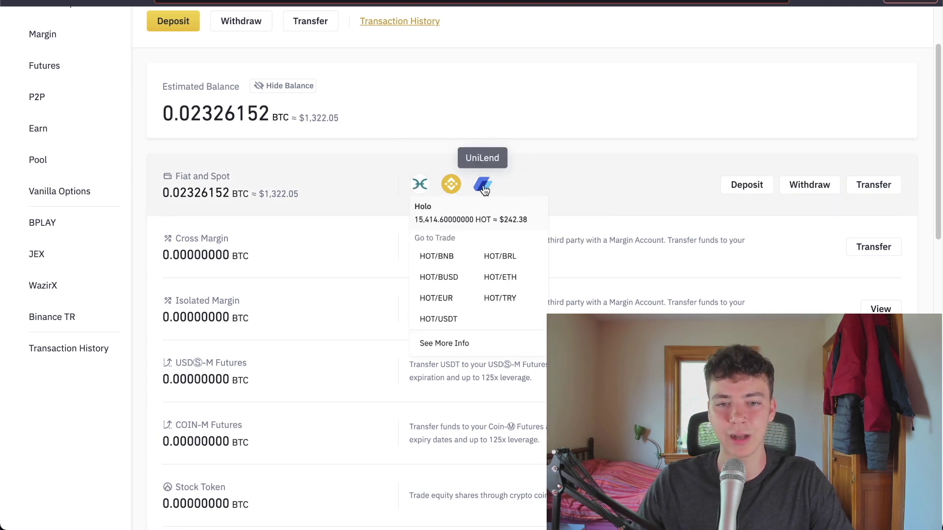
mouse_move(451, 184)
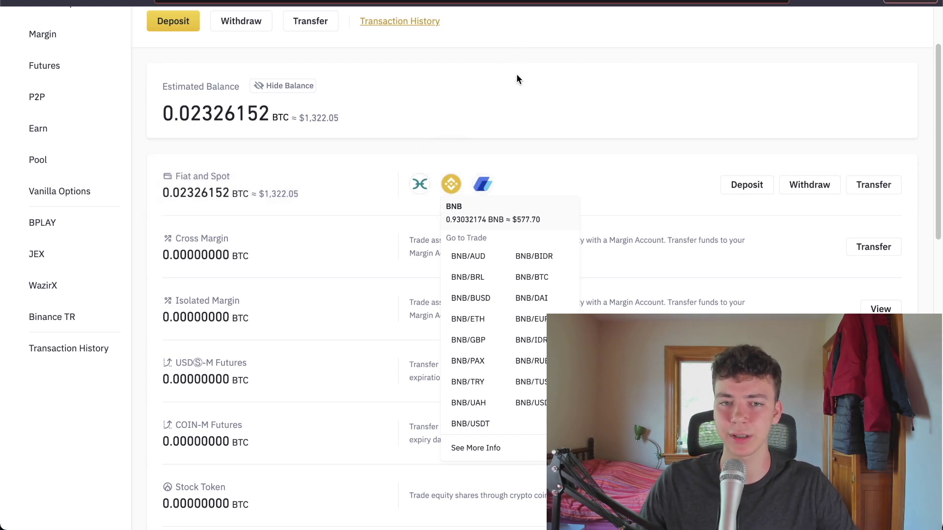
scroll(486, 100, down, 1)
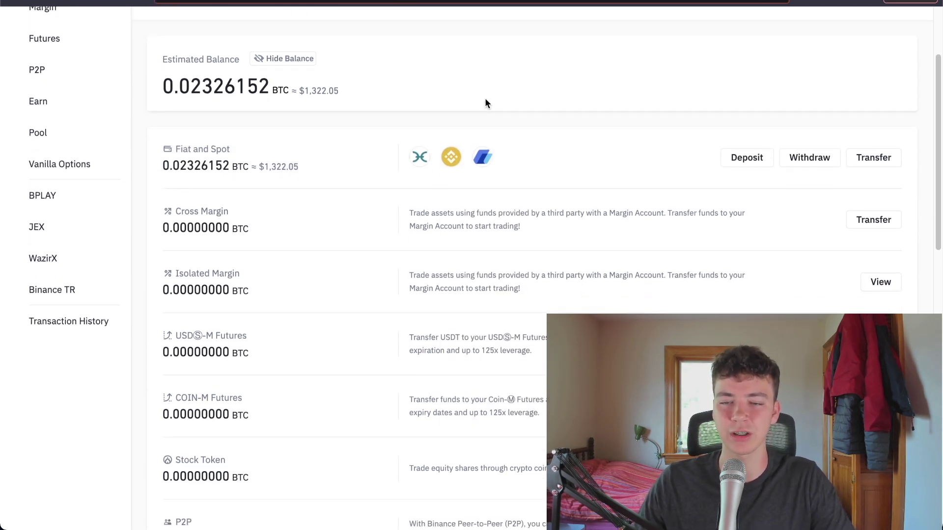
scroll(483, 89, down, 1)
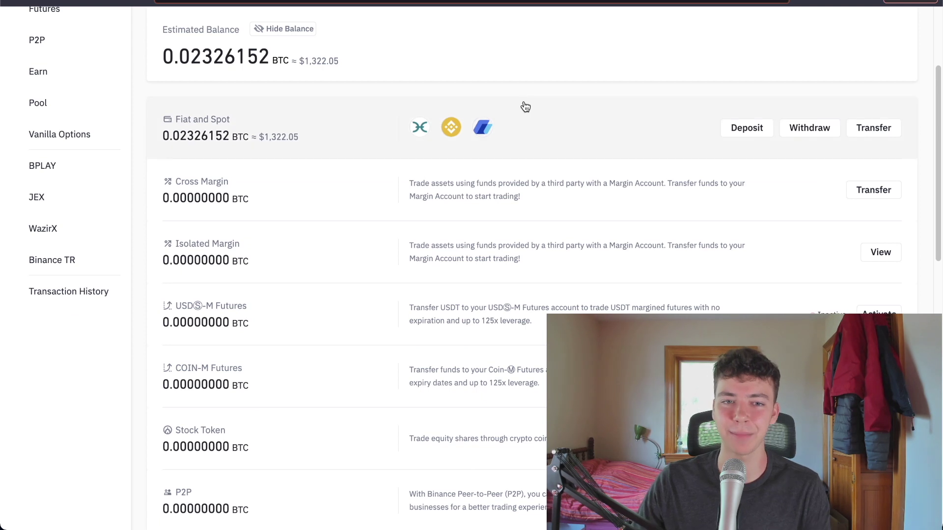
scroll(490, 74, up, 1)
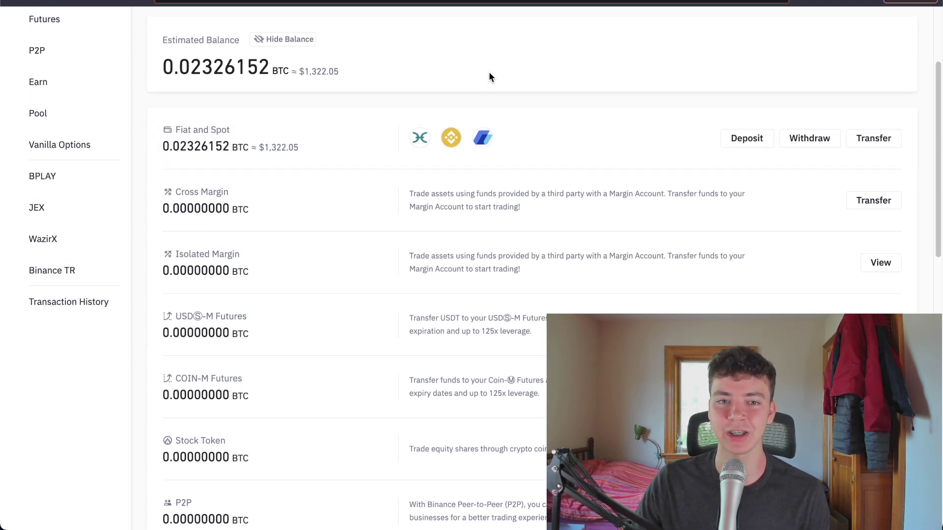
drag(310, 70, 375, 70)
click(375, 70)
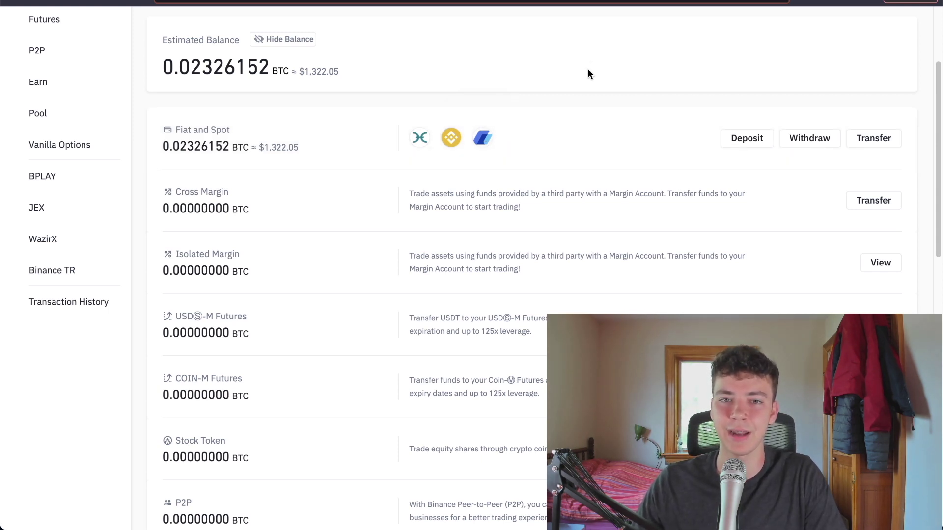
Step: View the UniLend balance details and highlight the estimated $1,322.05 balance
click(484, 138)
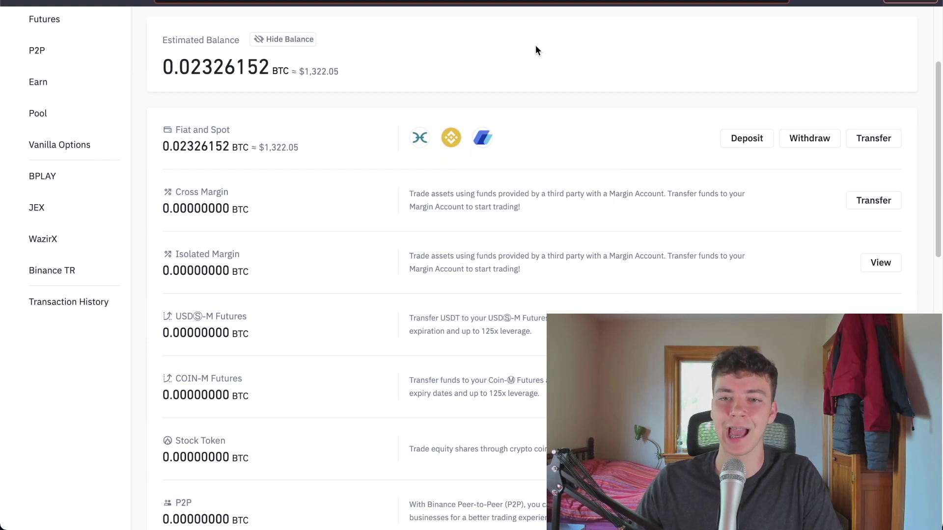
click(486, 140)
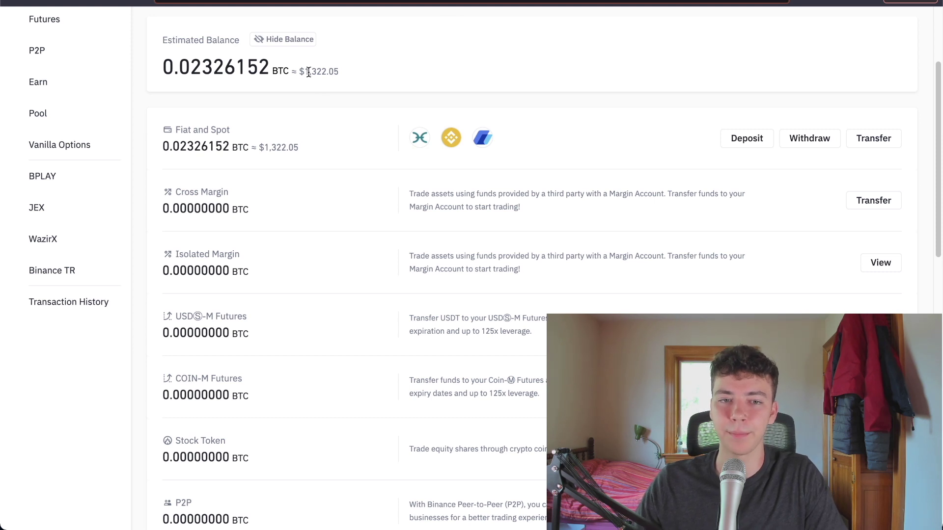
drag(309, 72, 357, 69)
click(340, 83)
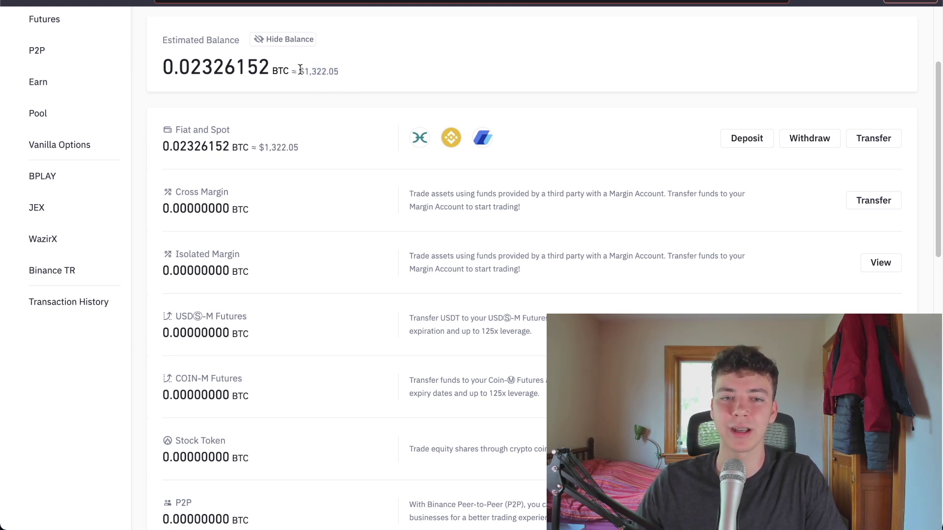
drag(299, 71, 340, 72)
click(405, 67)
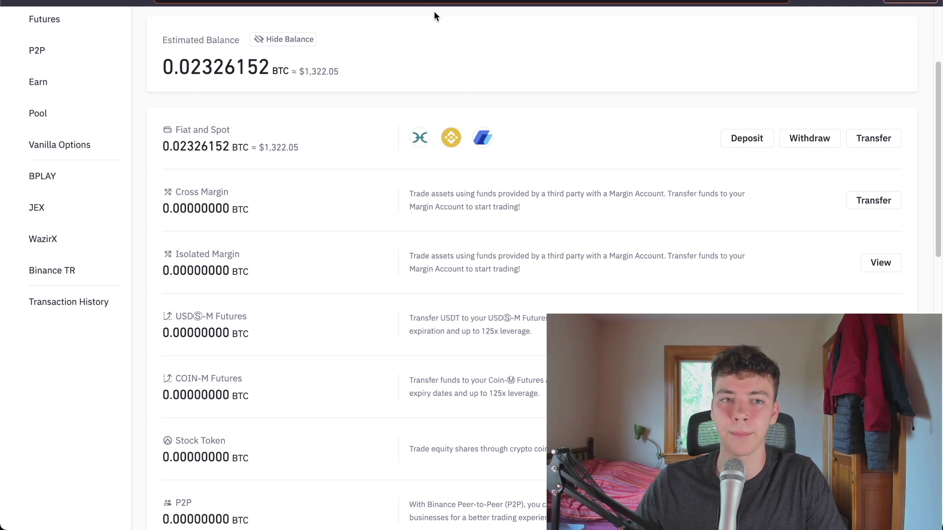
scroll(453, 14, down, 1)
scroll(452, 9, down, 1)
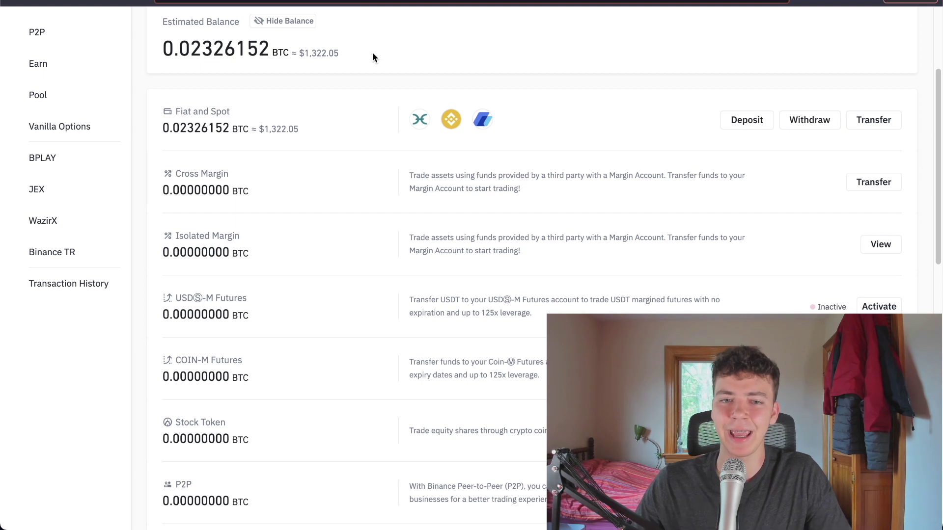
scroll(372, 52, down, 1)
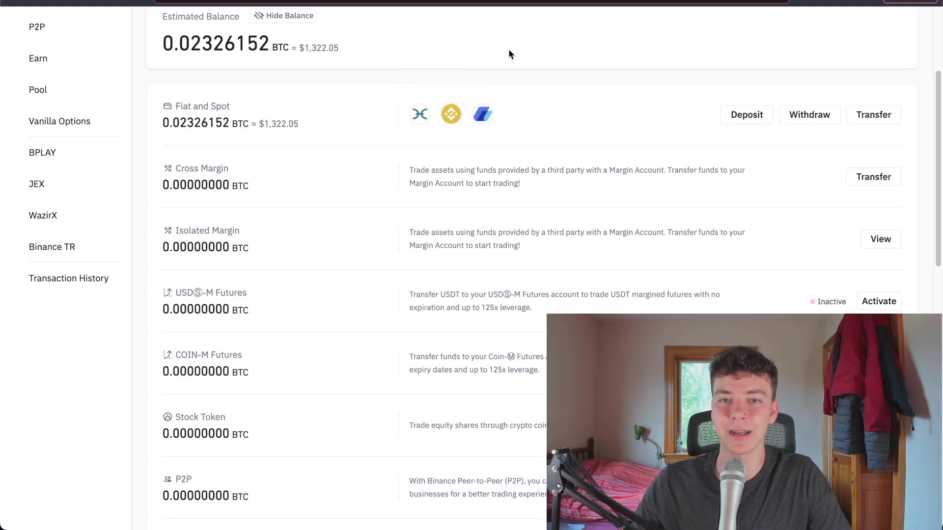
Step: Switch to the YouTube tab showing the Crypto Fin channel's Videos page
key(ctrl+Tab)
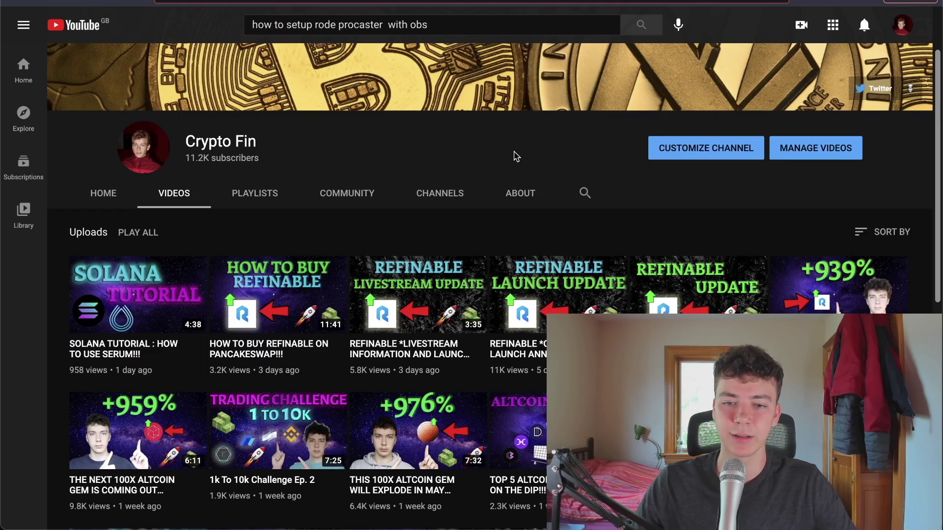
scroll(515, 156, down, 1)
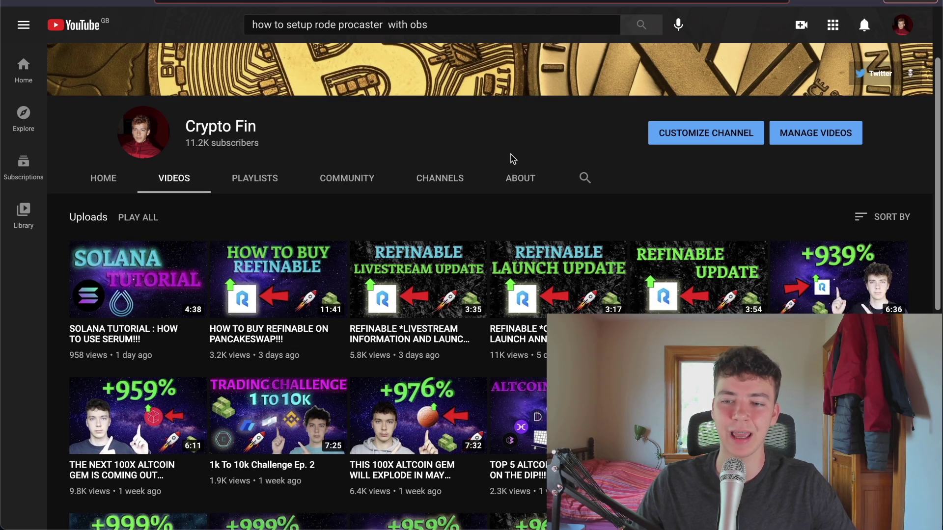